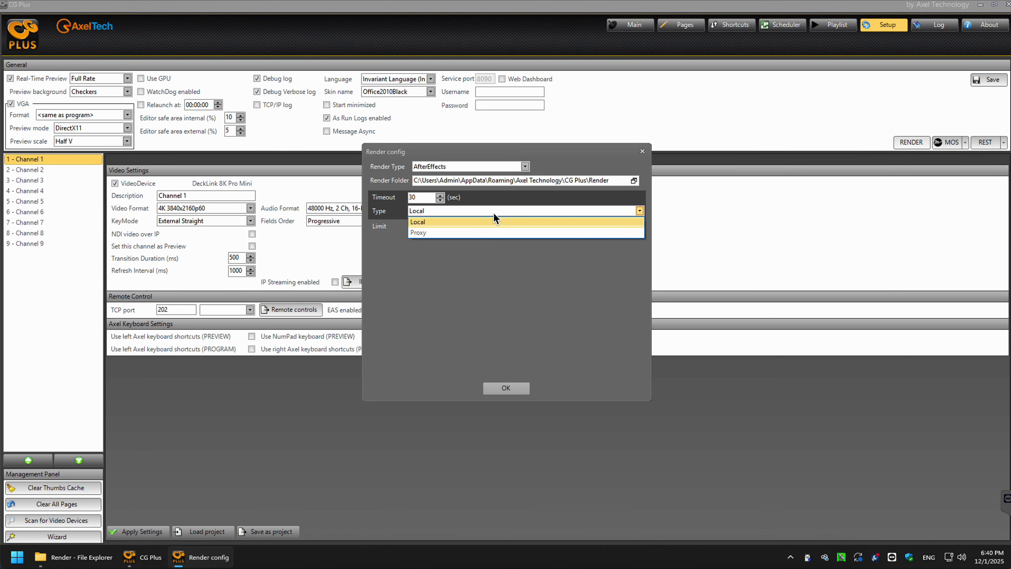
- Keep After Effects rendering on Local, close render settings, and return to the Pages editor
left_click(493, 217)
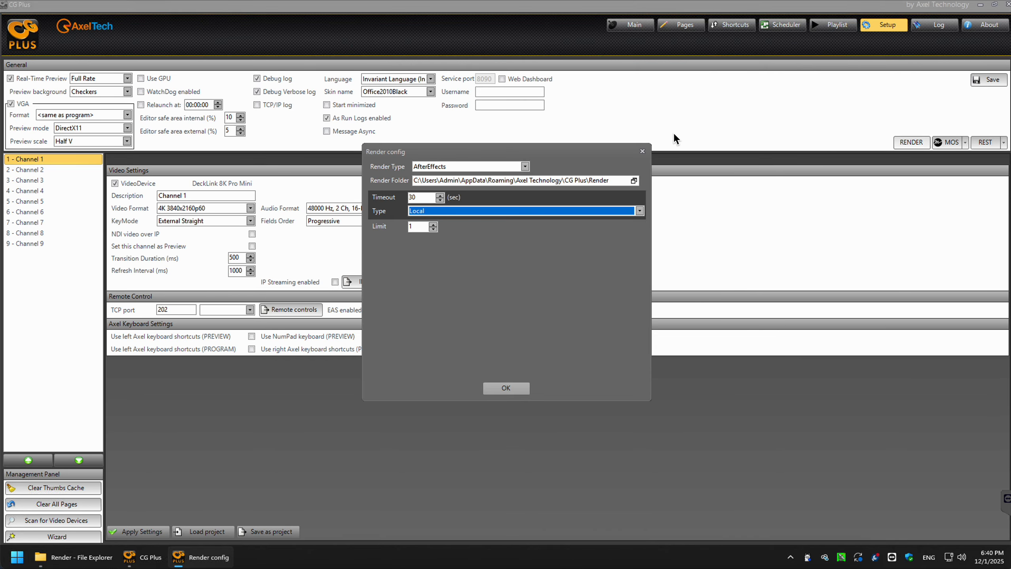
left_click(643, 151)
left_click(694, 27)
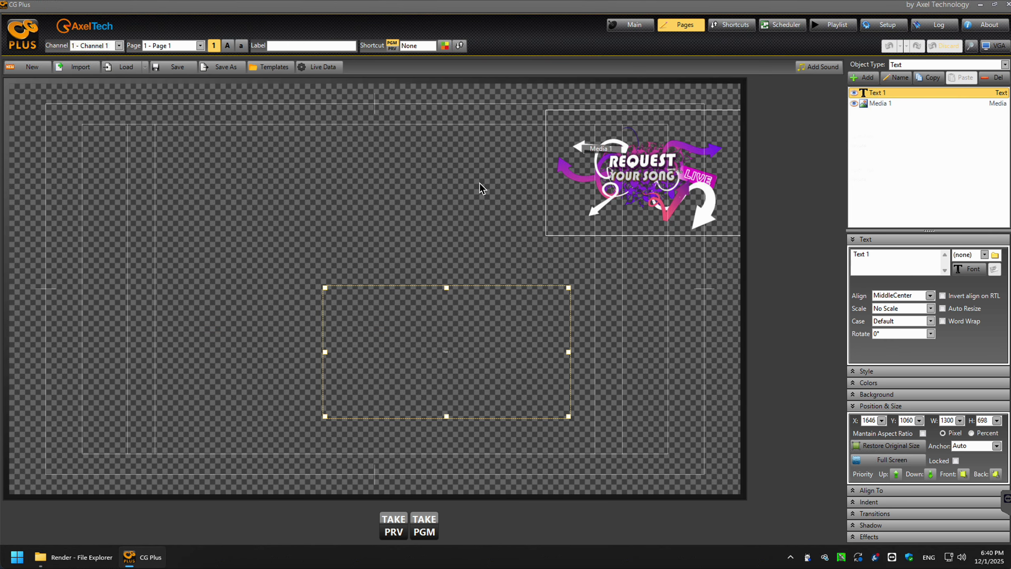
- On Page 7, add an After Effects object and browse for its project file
left_click(200, 45)
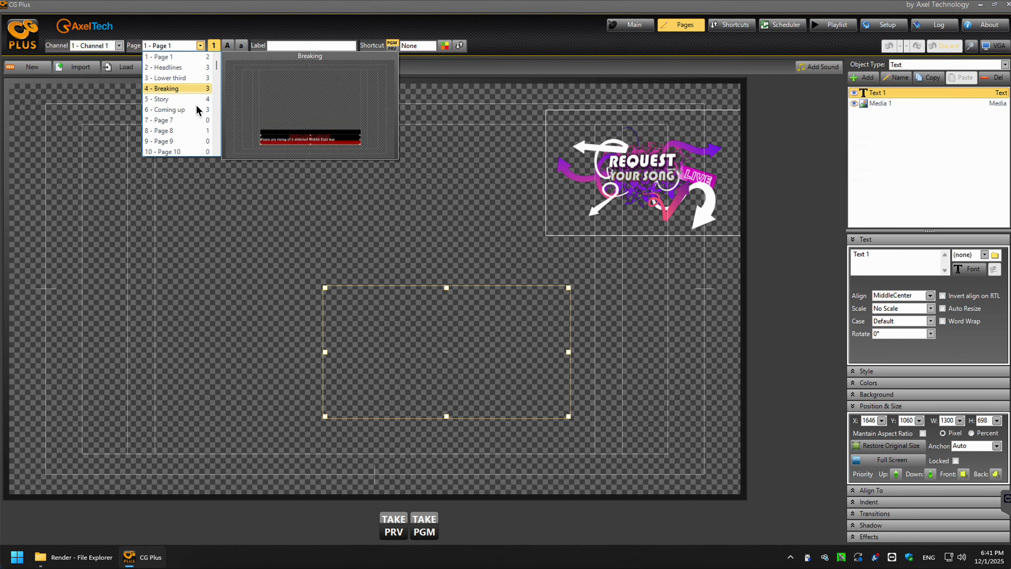
left_click(194, 118)
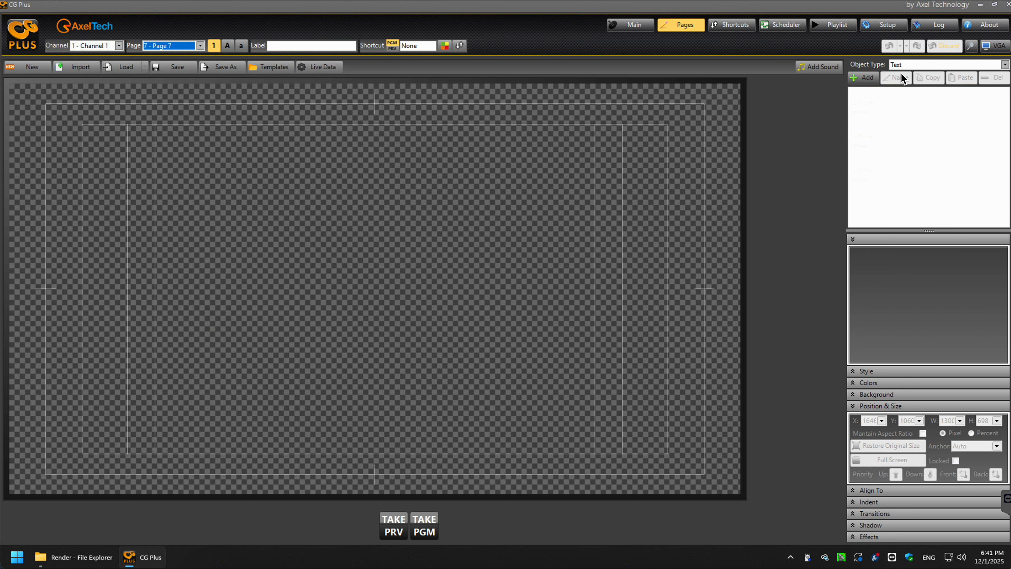
left_click(909, 64)
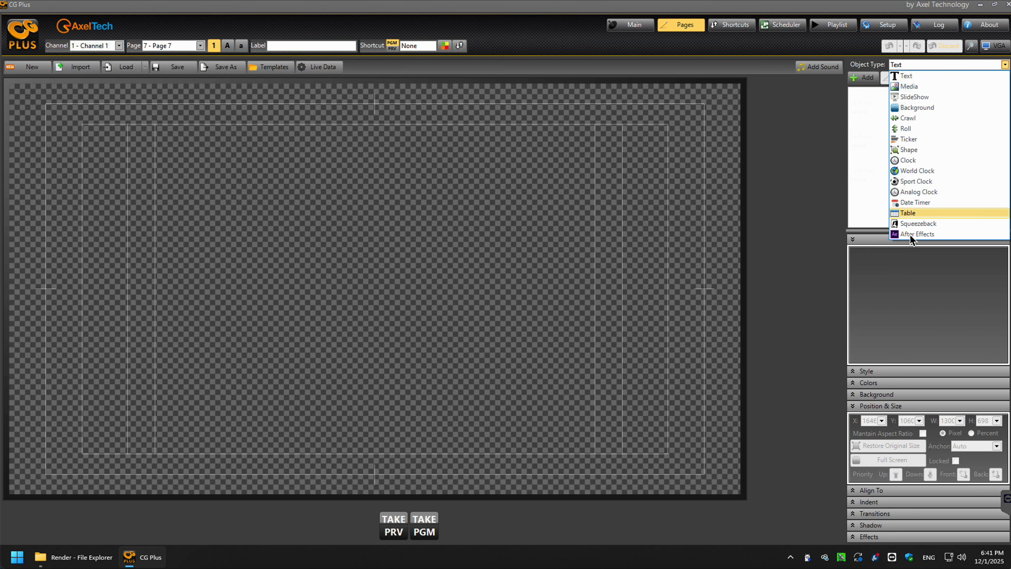
left_click(910, 233)
left_click(866, 79)
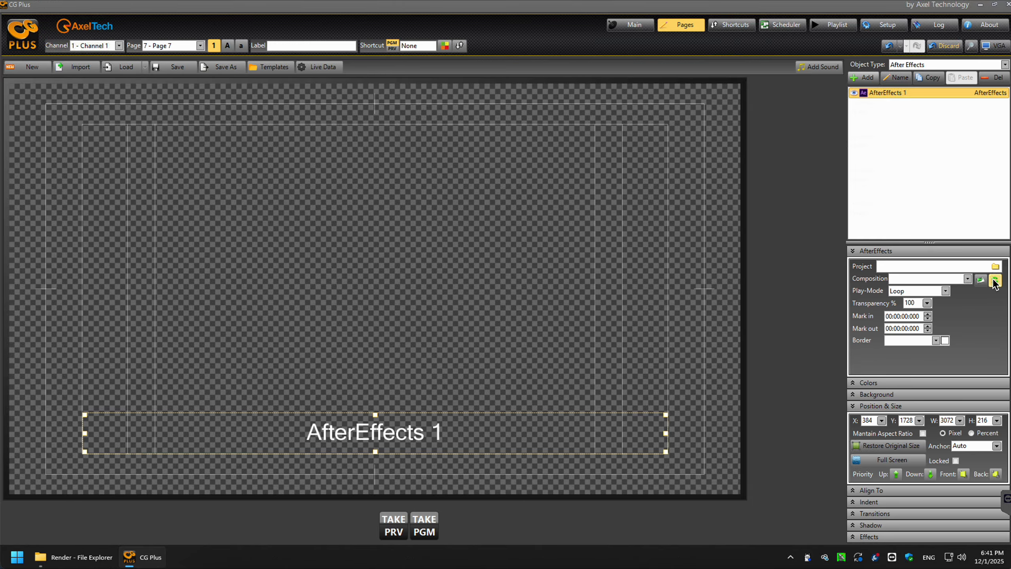
left_click(995, 266)
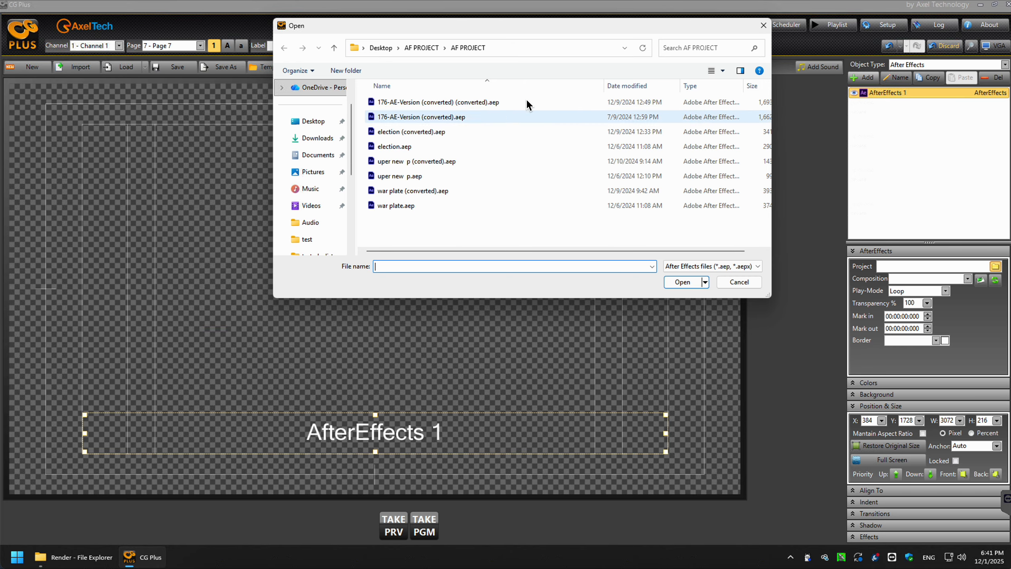
- Load 176-AE-Version (converted) (converted).aep into AfterEffects 1 and bring the canvas forward
double_click(476, 103)
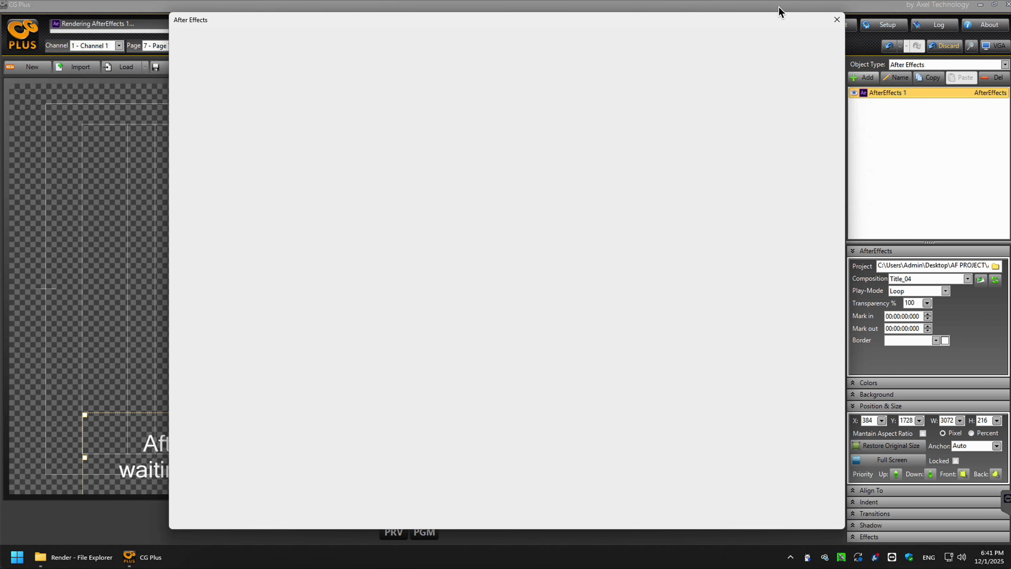
left_click(130, 172)
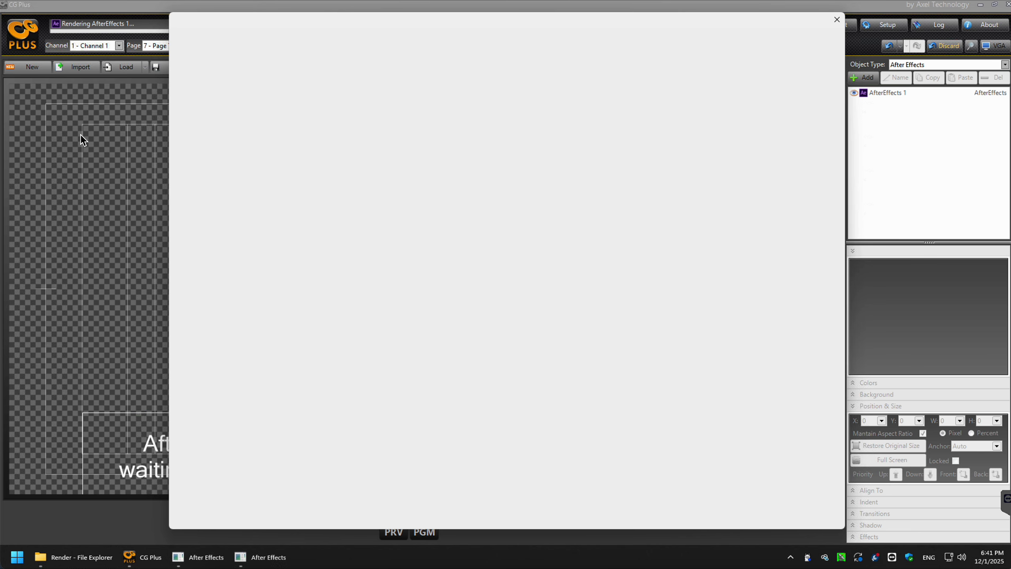
- Bring the canvas forward and wait until the MIXKIT TEMPLATE graphic finishes rendering
left_click(81, 135)
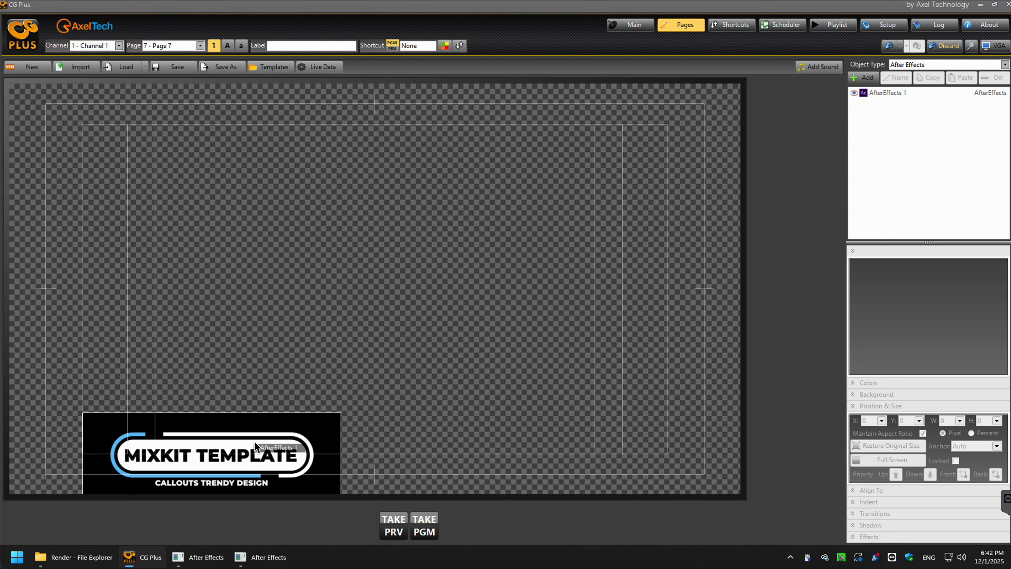
- Centre the MIXKIT TEMPLATE graphic and enlarge it to 2528 × 848 at X 687, Y 995
left_click_drag(255, 444, 320, 327)
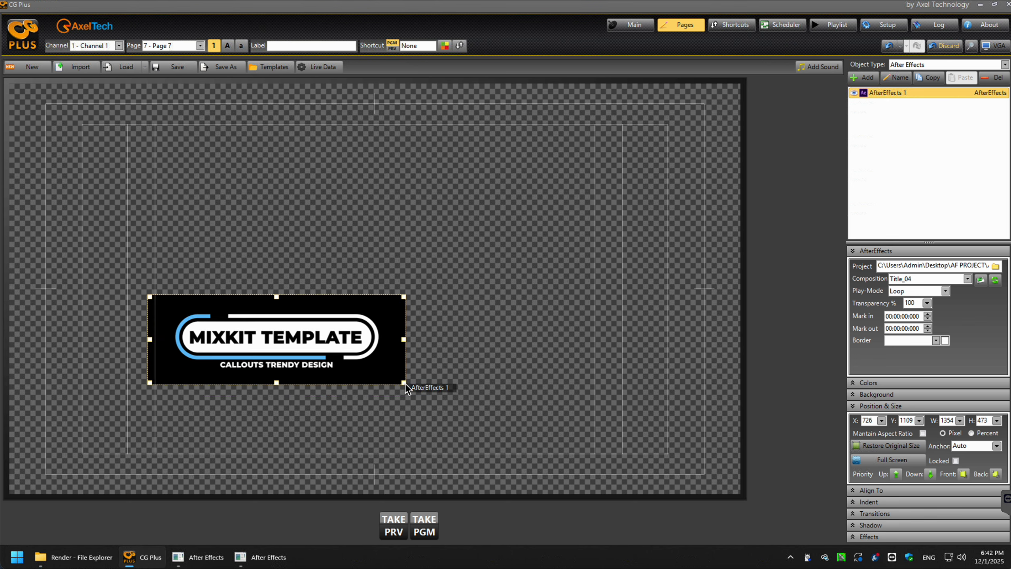
left_click_drag(404, 383, 629, 456)
left_click_drag(554, 376, 546, 354)
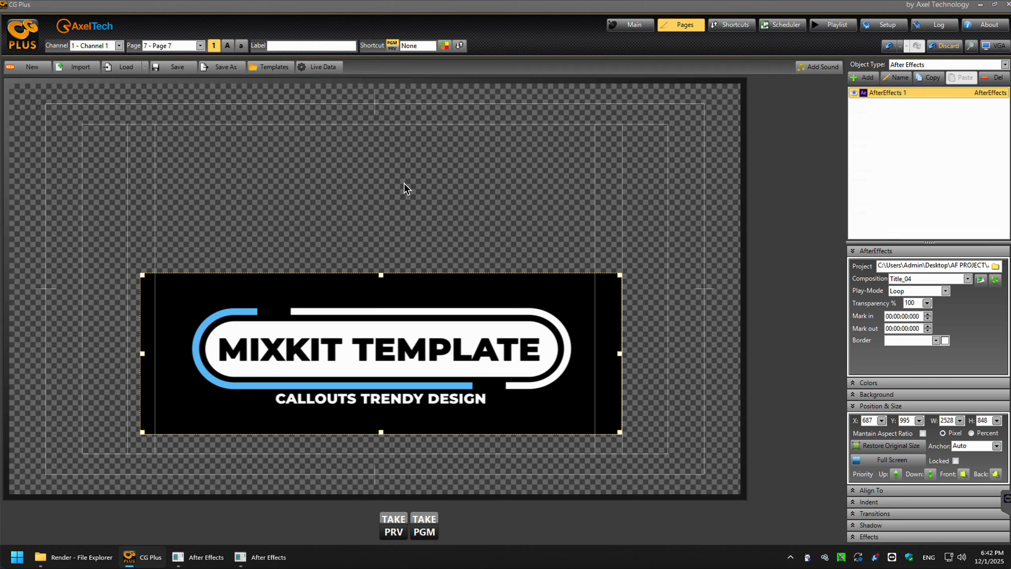
- In the Live Data setup, select the hidden AfterEffects 1 text fields
left_click(328, 67)
left_click(439, 216)
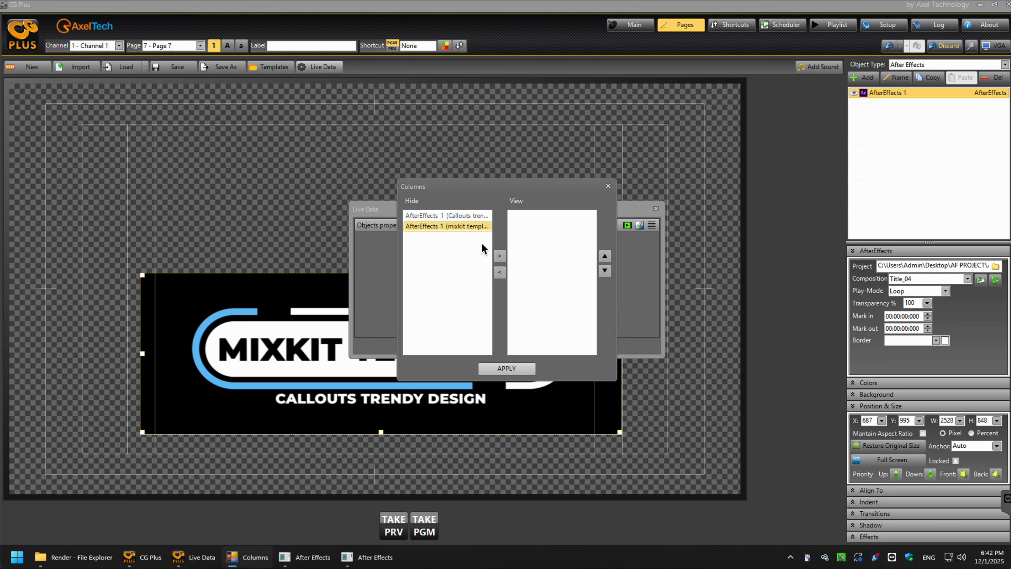
left_click(444, 226)
left_click(458, 217)
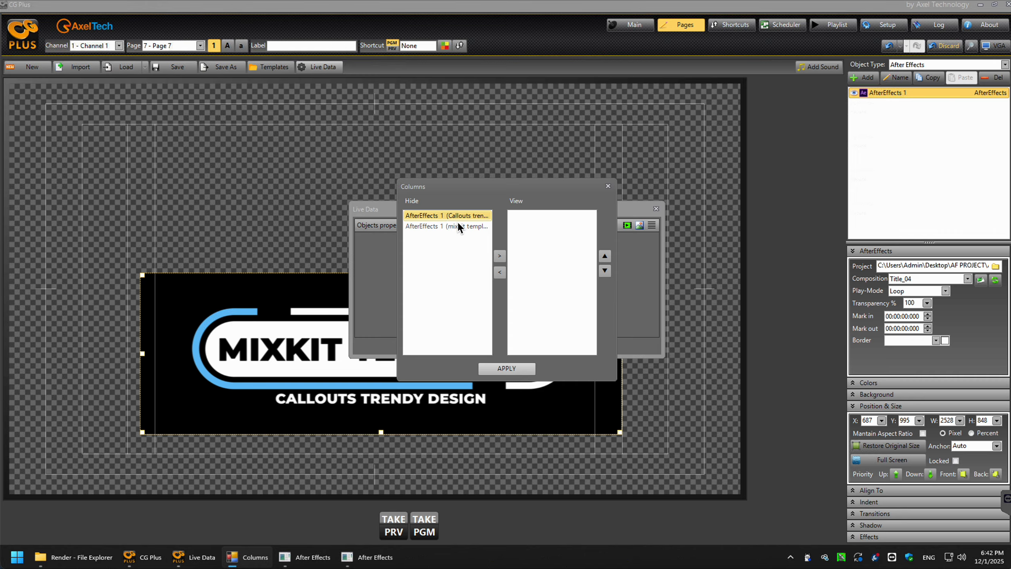
left_click(458, 226)
left_click(458, 218)
left_click(458, 225)
left_click(458, 218)
left_click(457, 225)
left_click(459, 219)
left_click(458, 225)
left_click(458, 218)
left_click(425, 215)
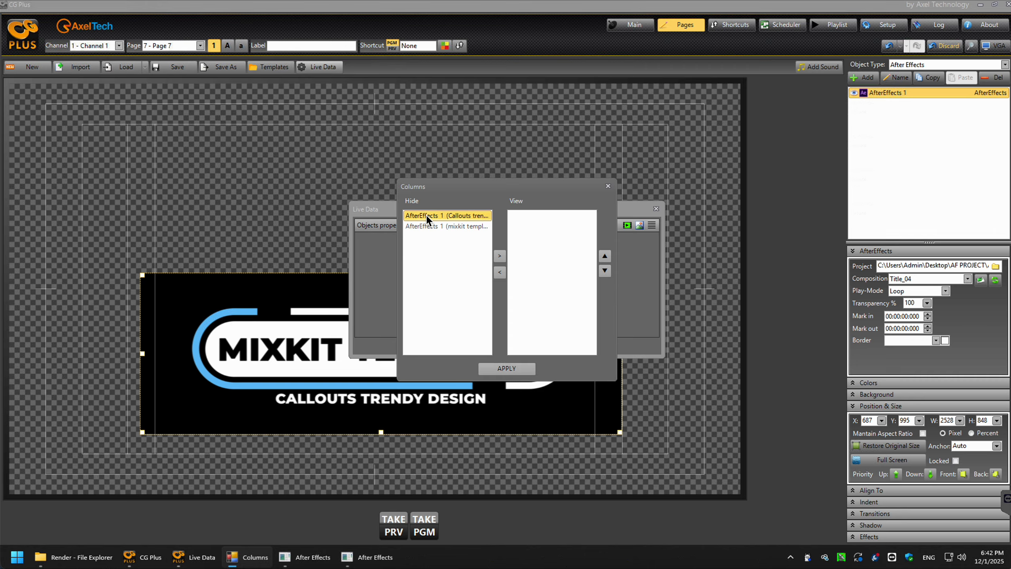
- Move 'Callouts trendy design' and 'mixkit template' to View, apply, and close the setup
left_click(499, 255)
left_click(463, 216)
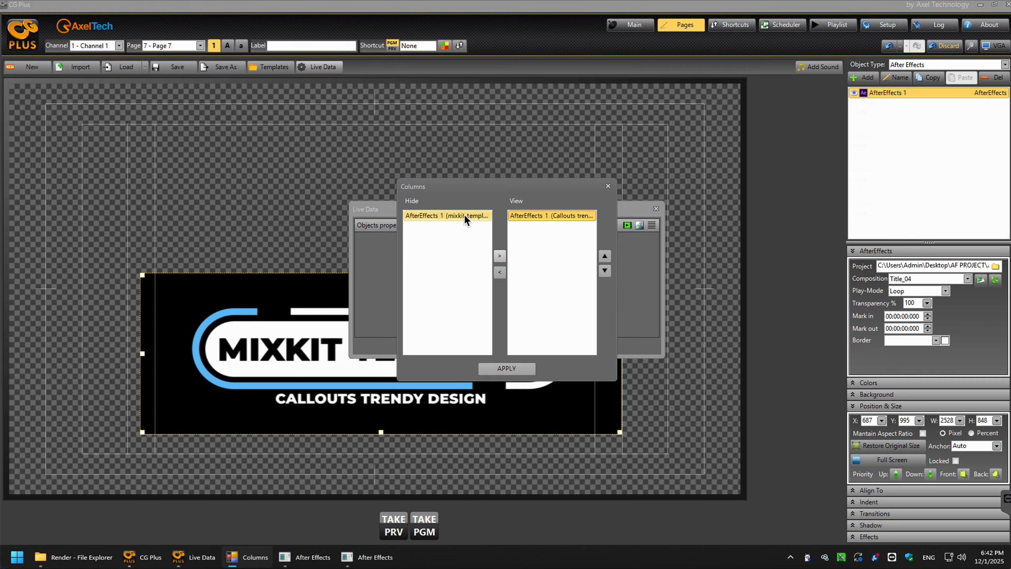
left_click(500, 256)
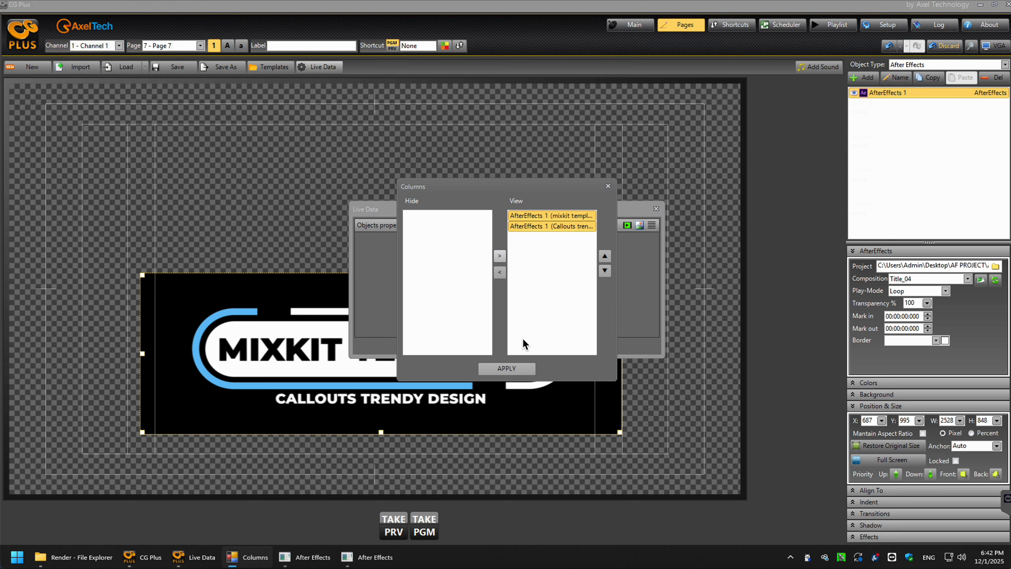
left_click(514, 370)
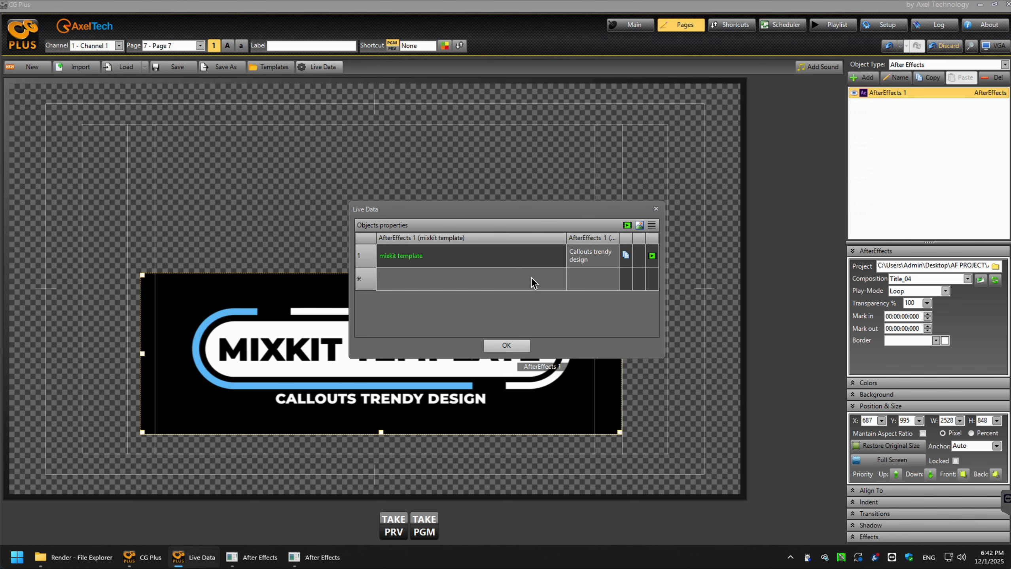
left_click(506, 345)
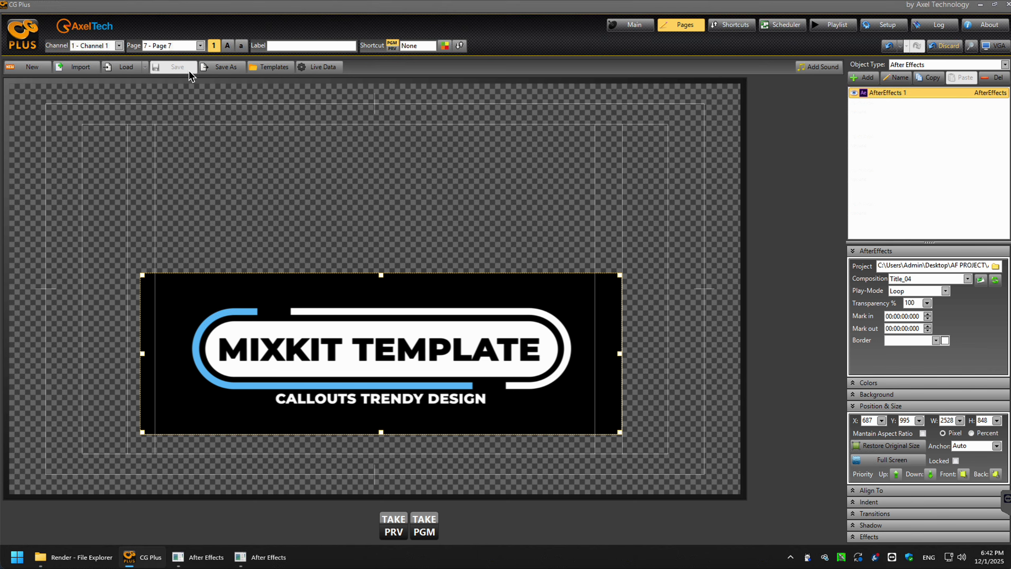
- Save page 7 and switch to the Main preview and program screen
left_click(189, 70)
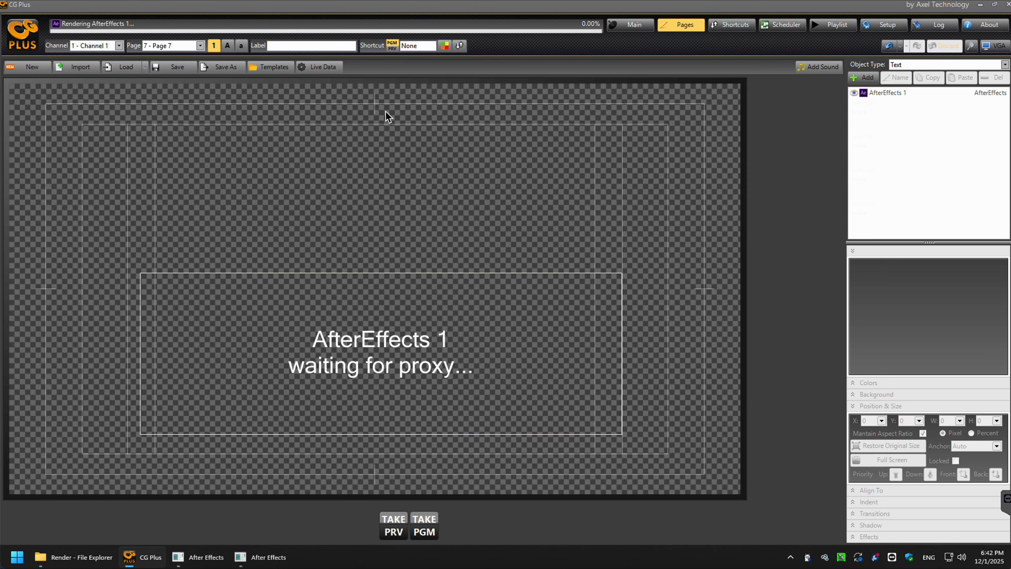
left_click(645, 25)
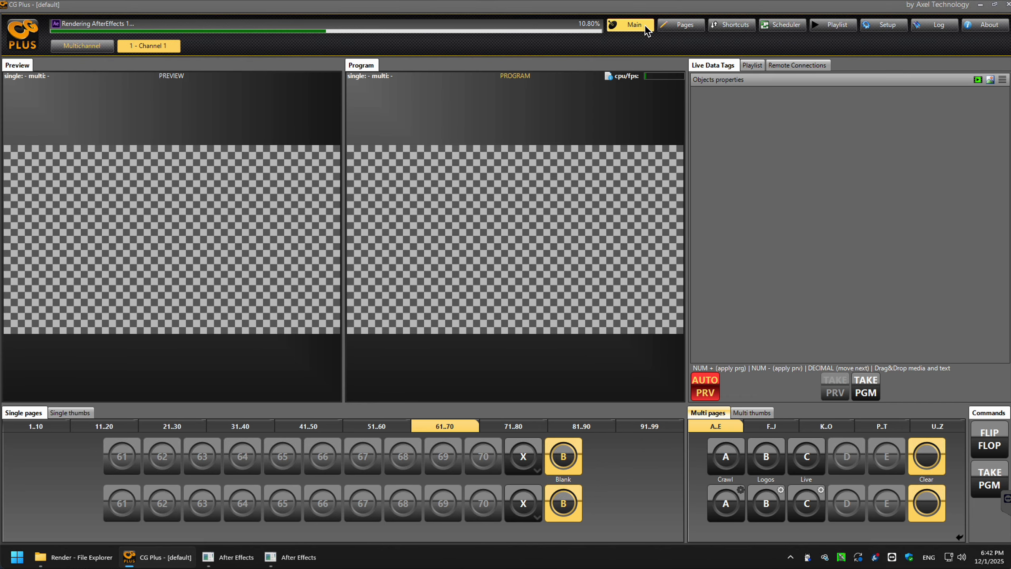
- Cue page 7 to Preview from the 1..10 page buttons
left_click(42, 426)
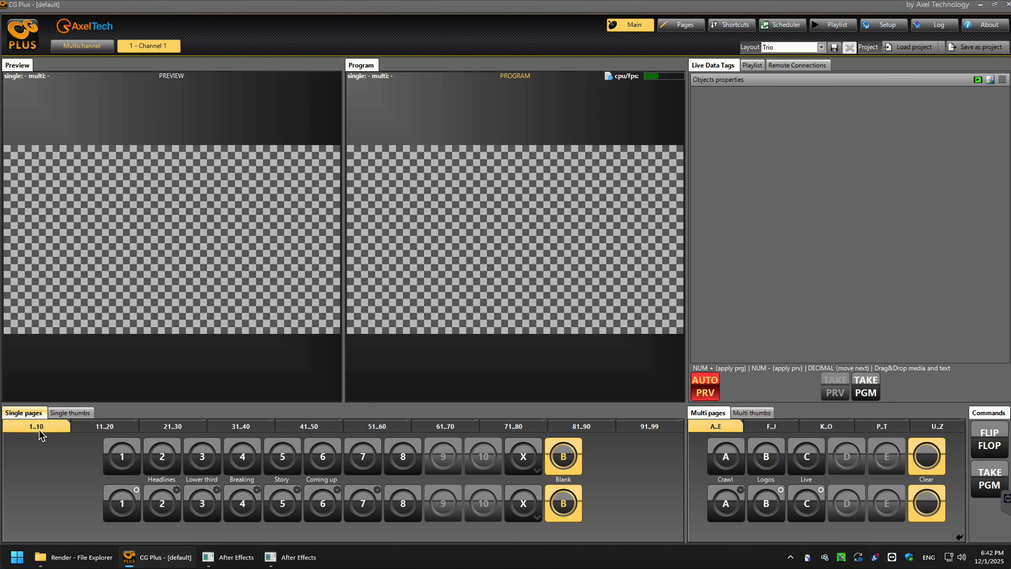
left_click(369, 513)
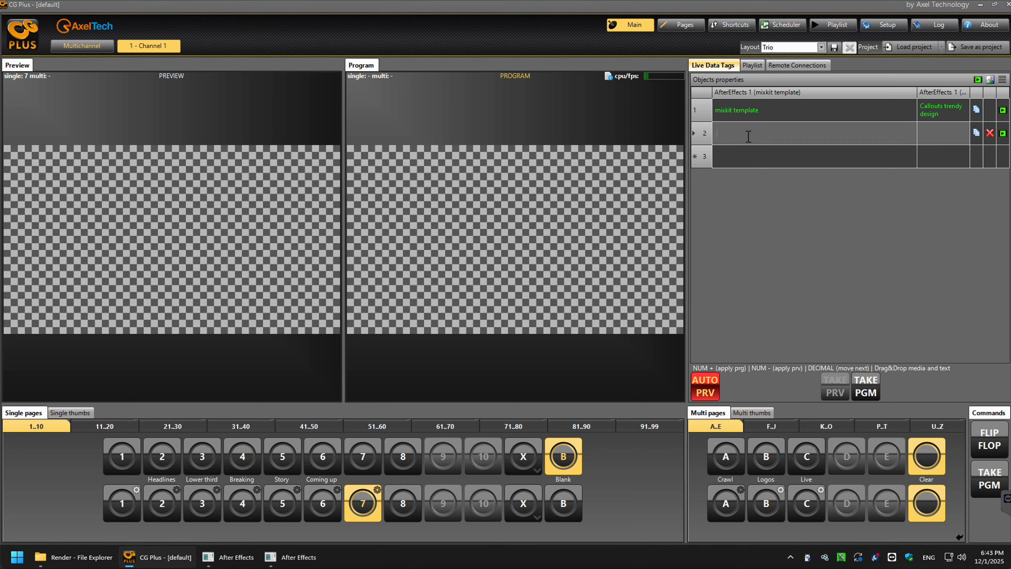
- Add live data row 2 with a person's name and title CTO, then take it to Program
left_click(939, 136)
left_click(931, 138)
type("CTO")
left_click(950, 157)
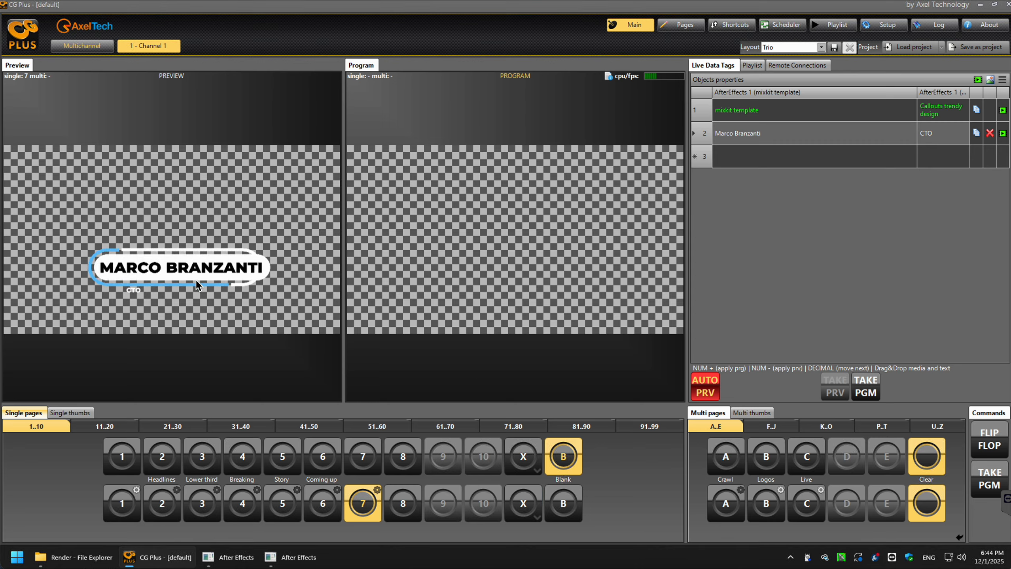
left_click(866, 386)
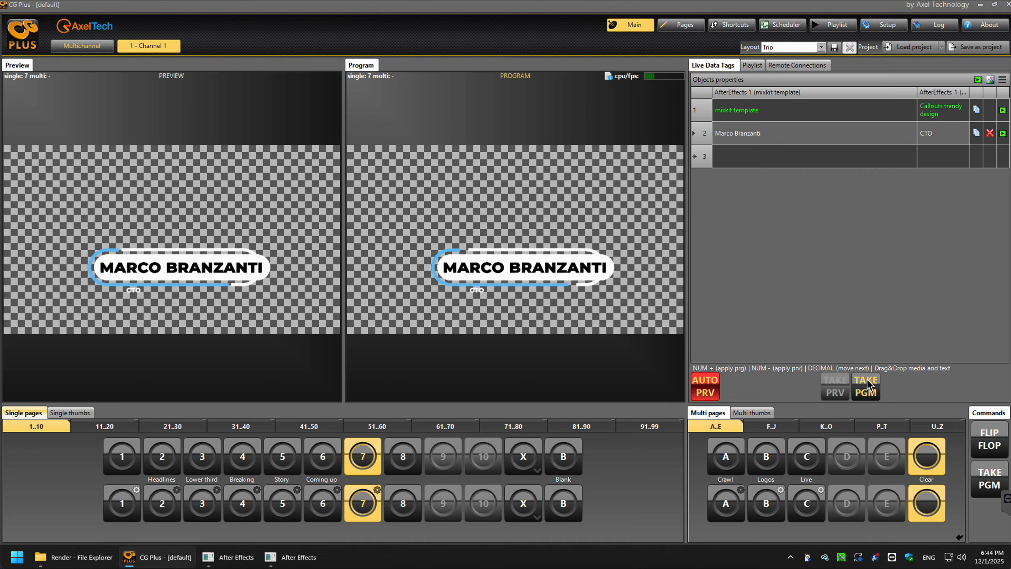